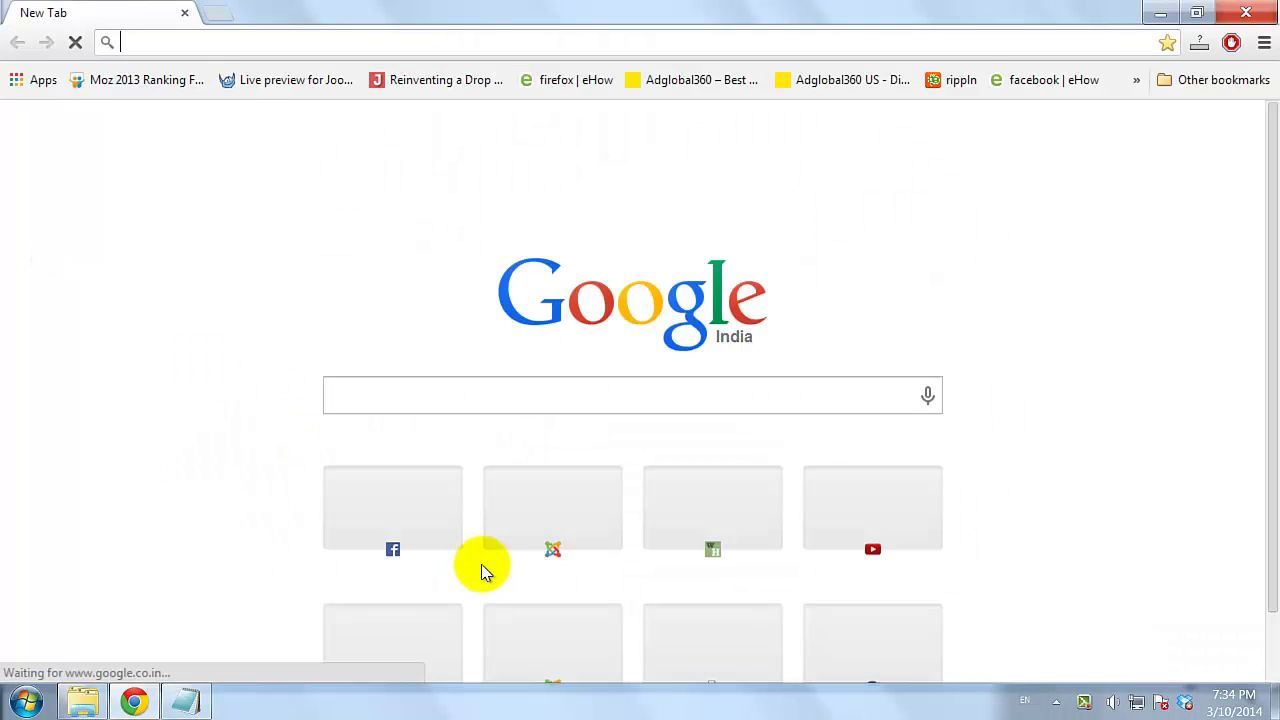
# Go to facebook.com in the browser.
pyautogui.click(188, 45)
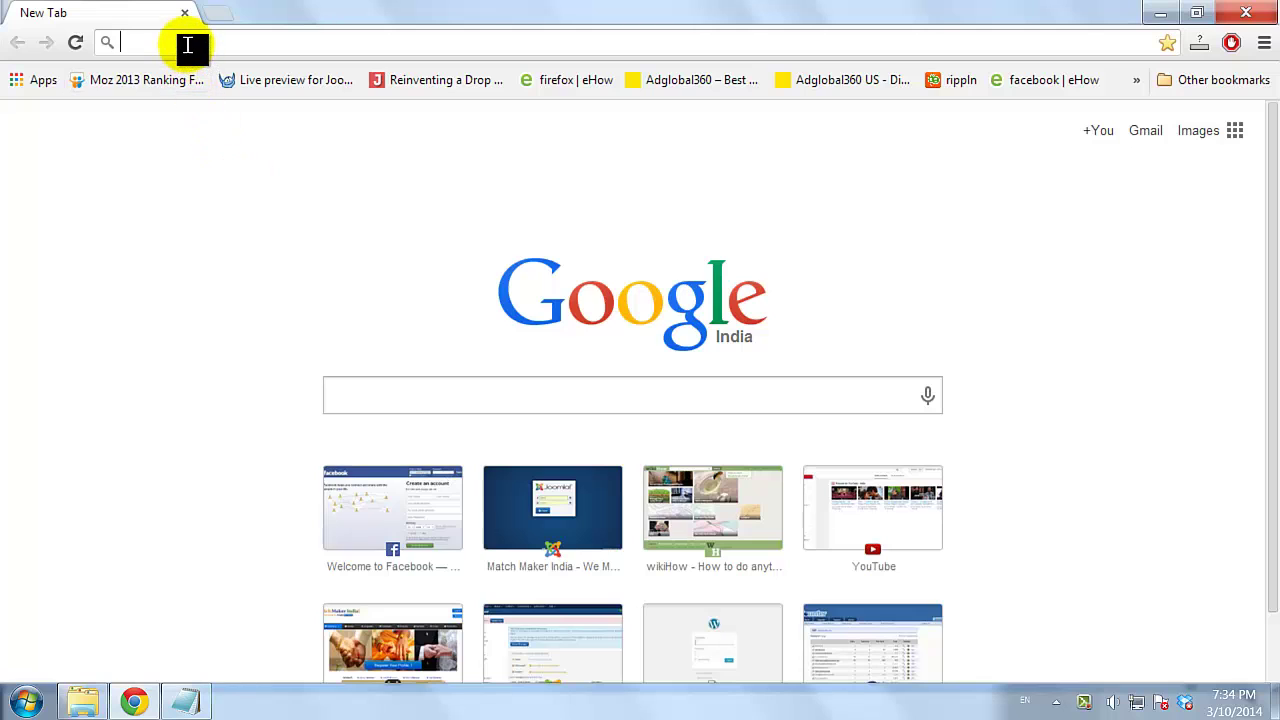
pyautogui.write('facebook.com')
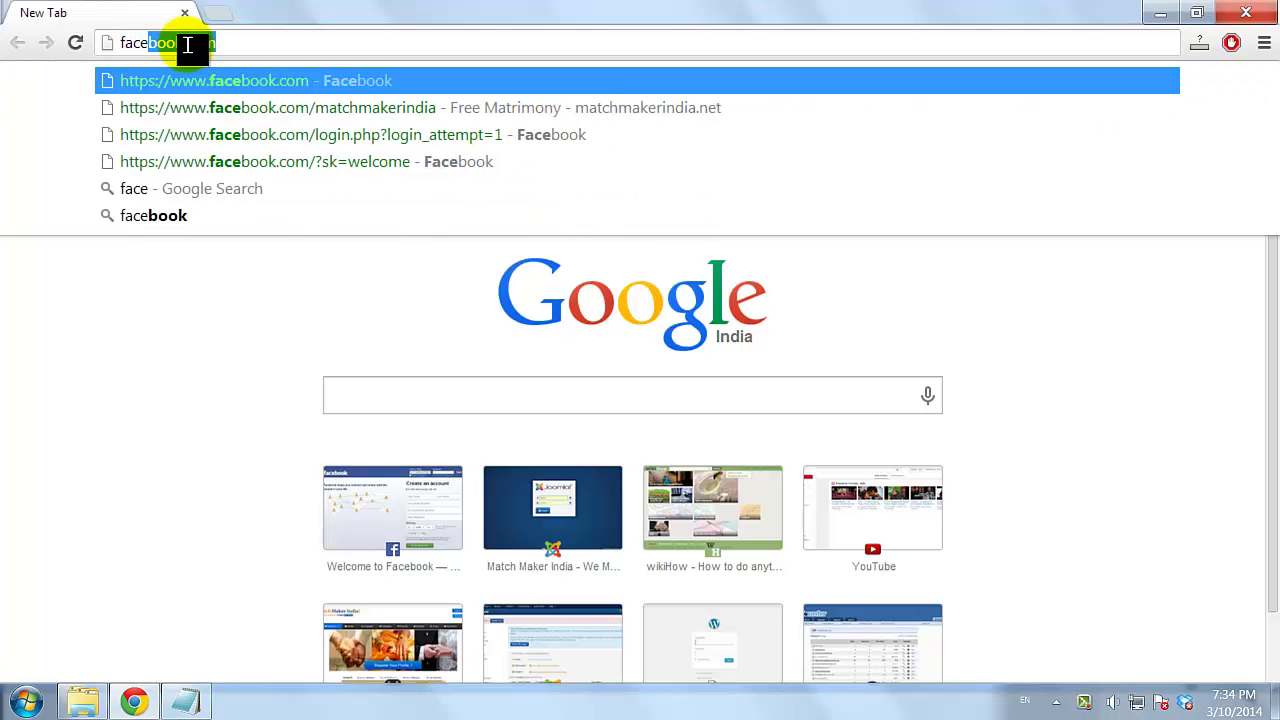
pyautogui.press('Right')
pyautogui.press('Return')
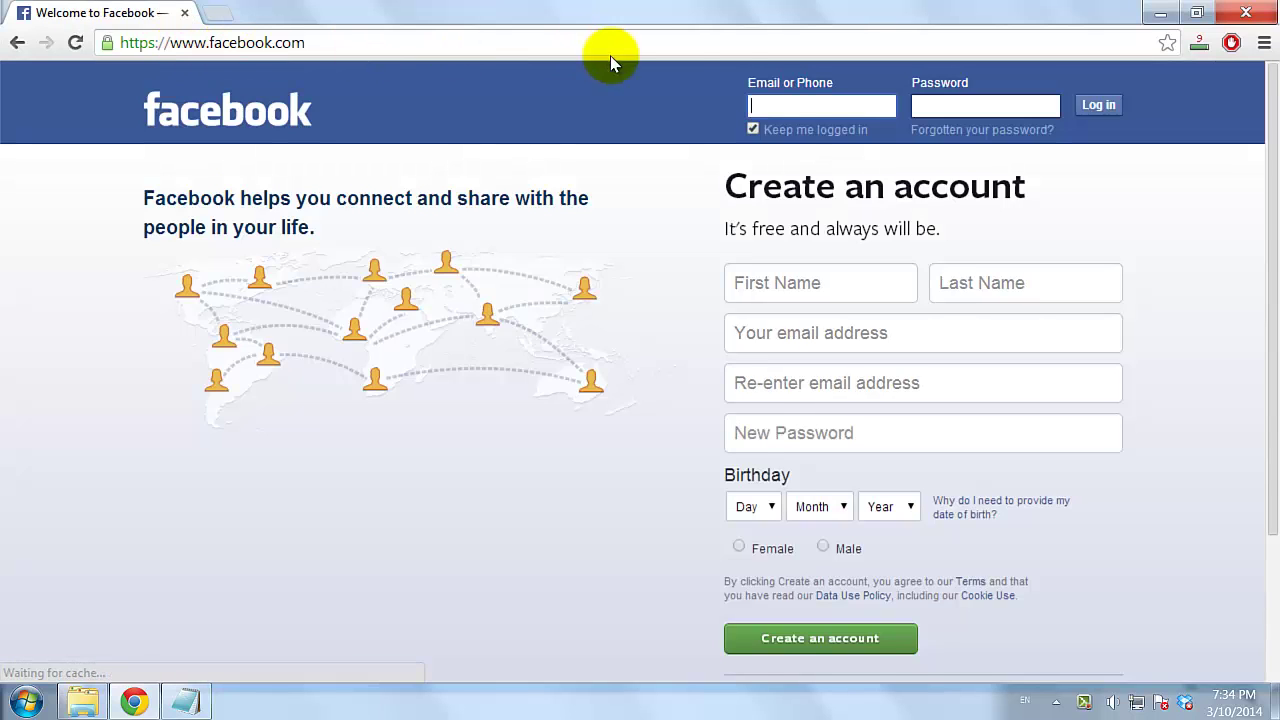
# Log in with the saved e-mail and the account password, then open the News Feed.
pyautogui.click(770, 104)
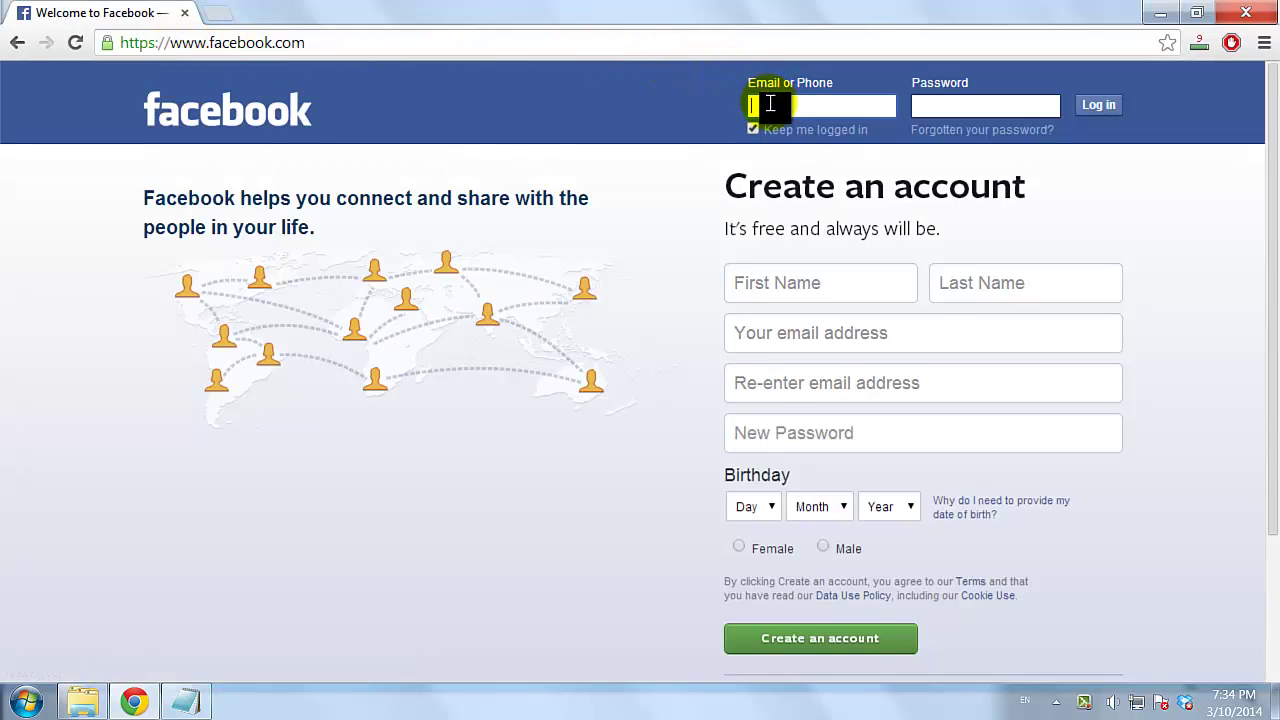
pyautogui.write('d')
pyautogui.click(828, 131)
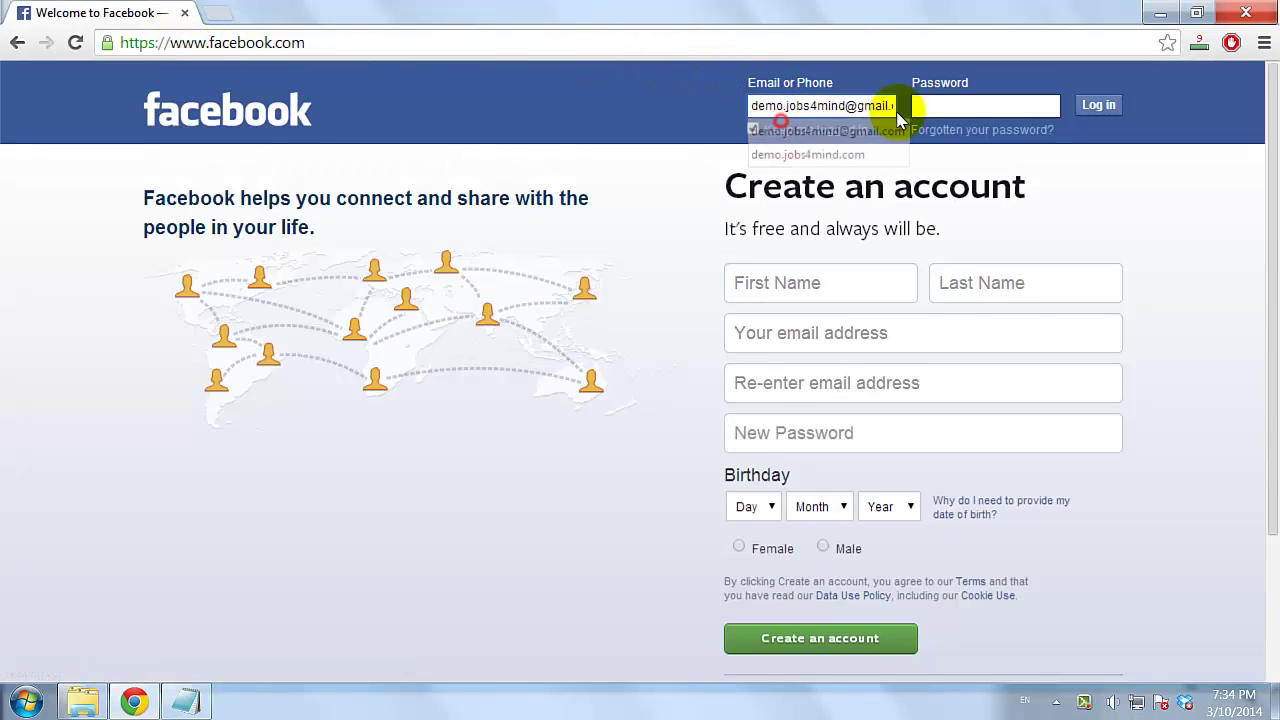
pyautogui.click(954, 113)
pyautogui.click(1094, 106)
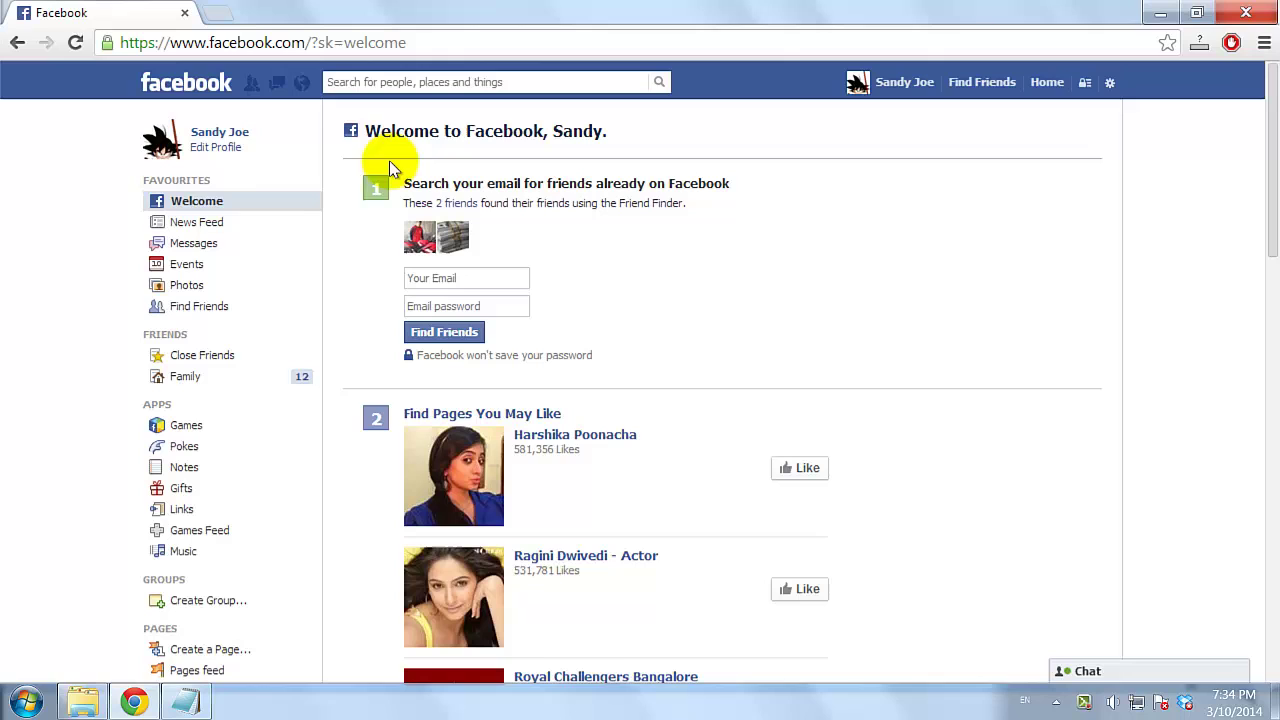
pyautogui.click(222, 228)
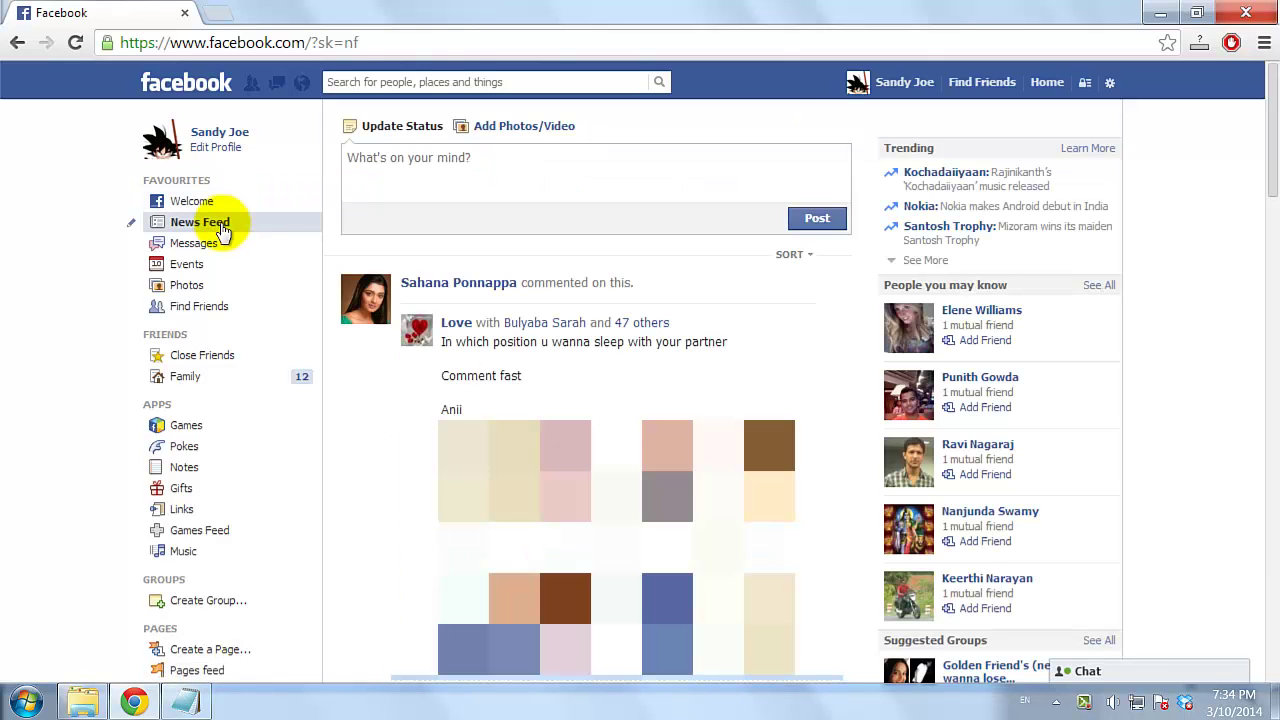
pyautogui.click(224, 14)
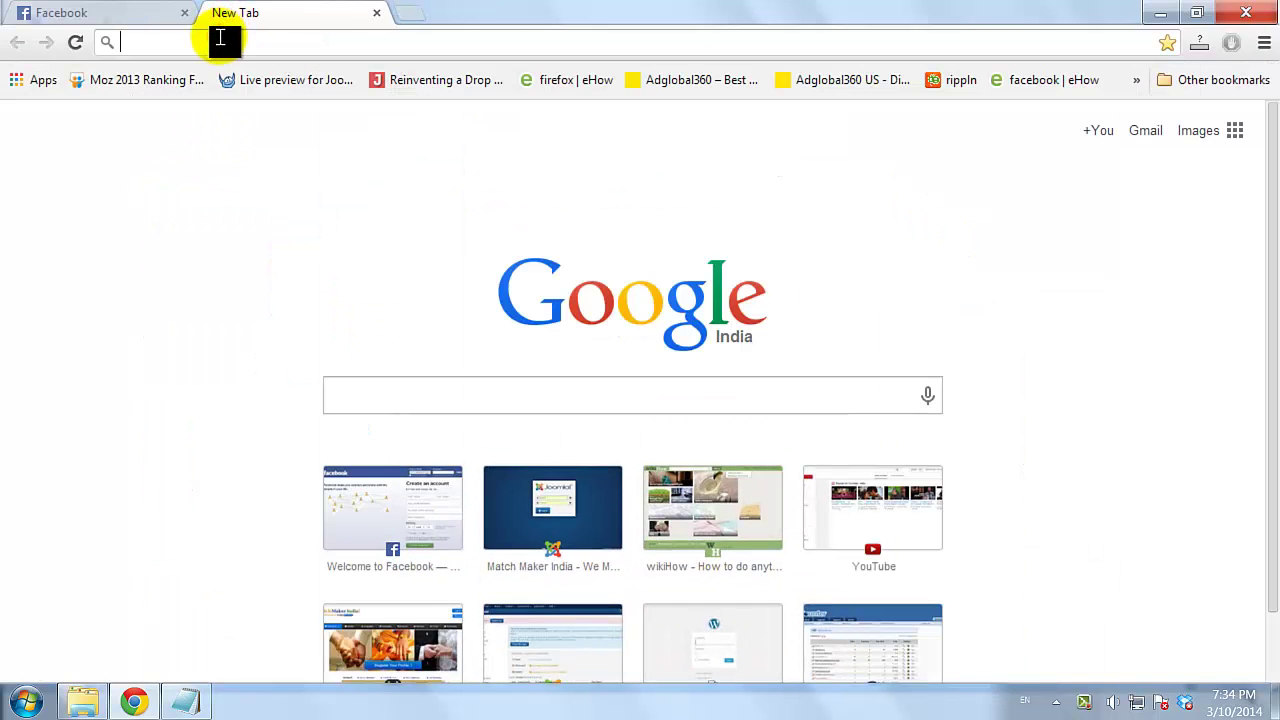
pyautogui.write('jo')
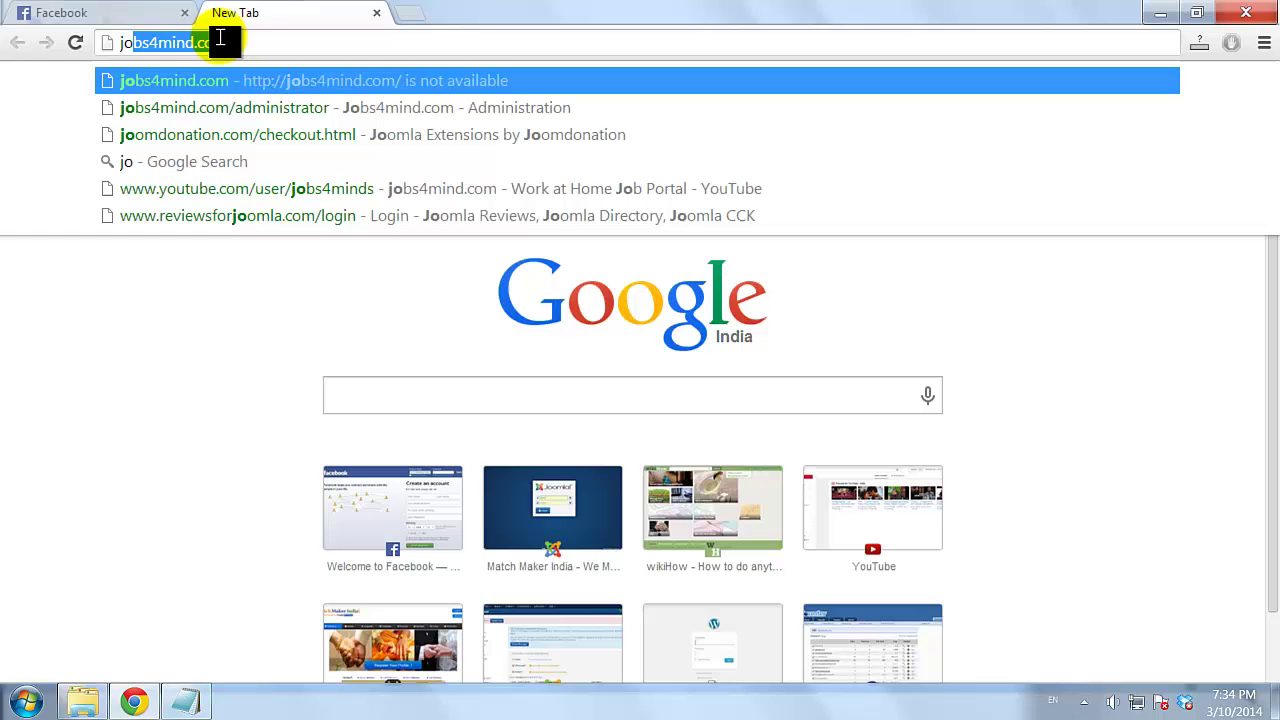
pyautogui.press('End')
pyautogui.press('Return')
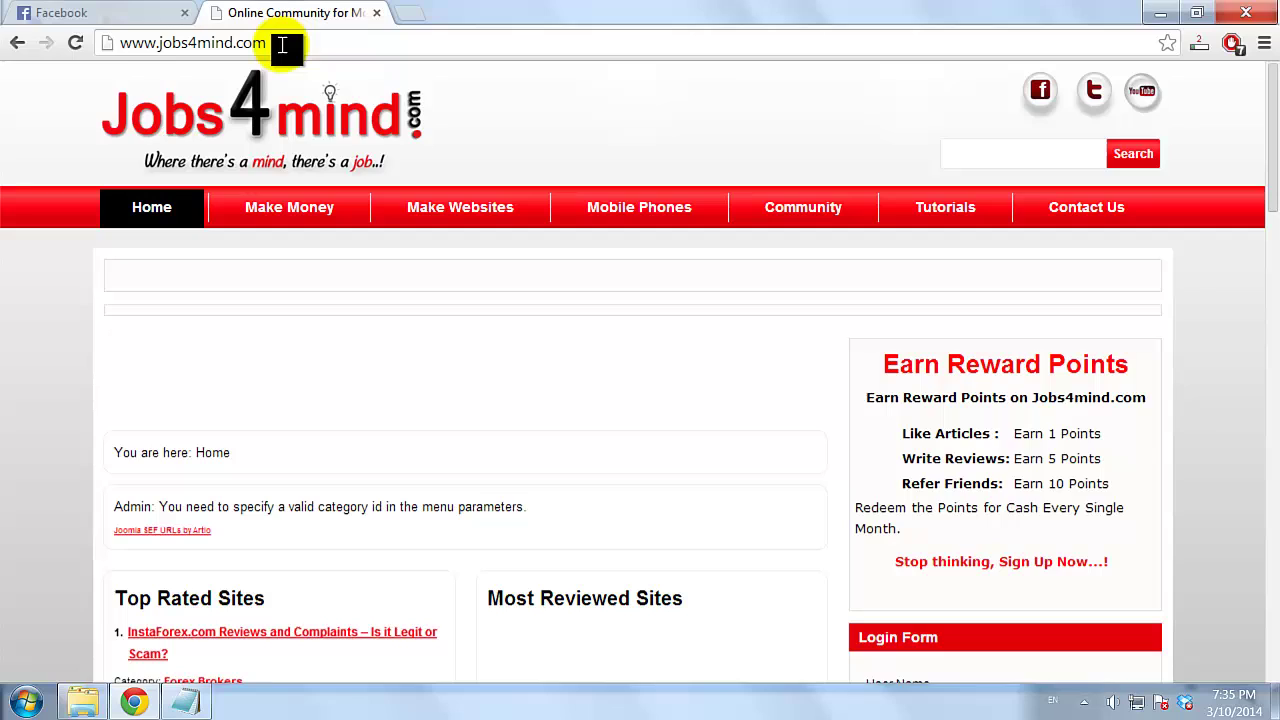
pyautogui.click(283, 45)
pyautogui.hotkey('ctrl', 'c')
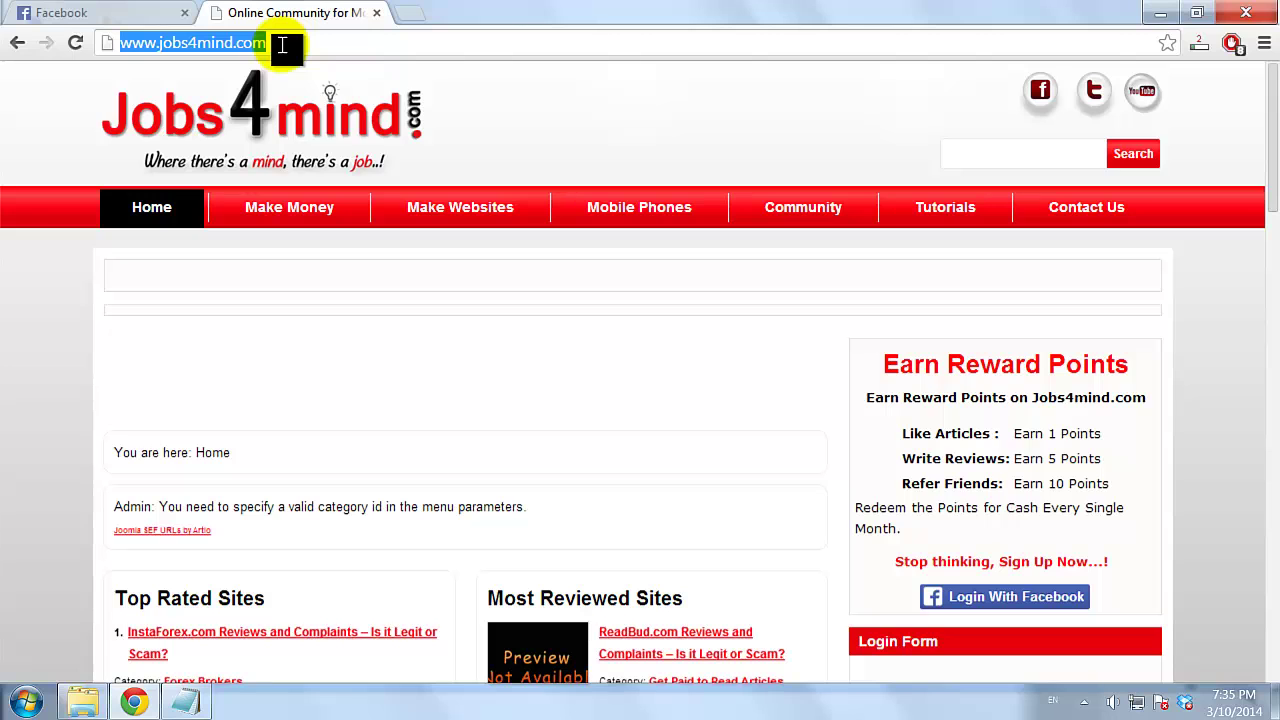
pyautogui.click(163, 11)
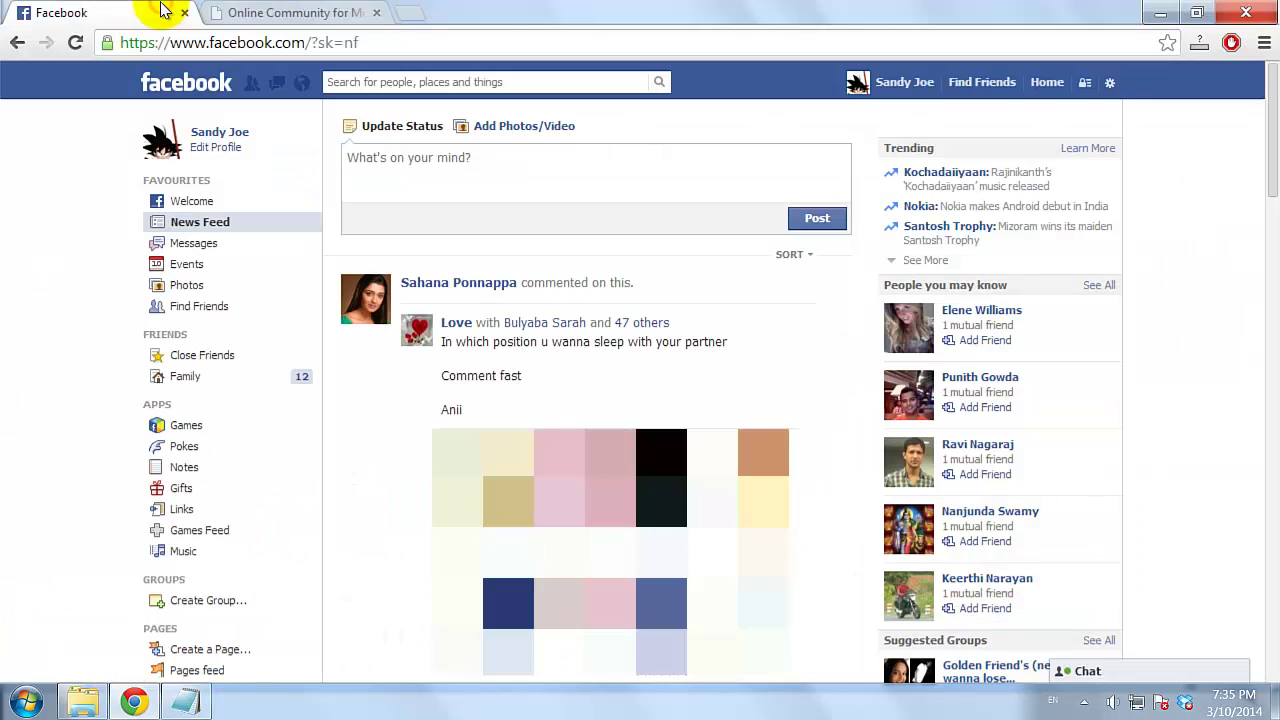
pyautogui.click(416, 165)
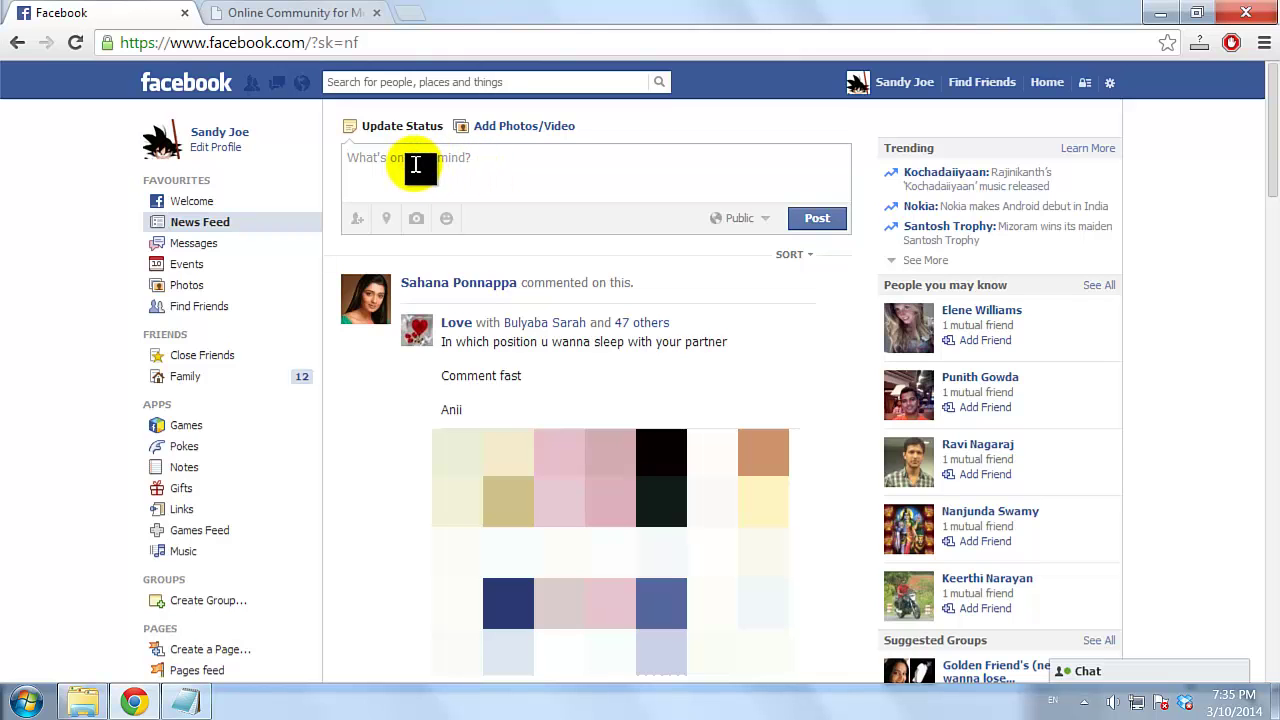
pyautogui.hotkey('ctrl', 'v')
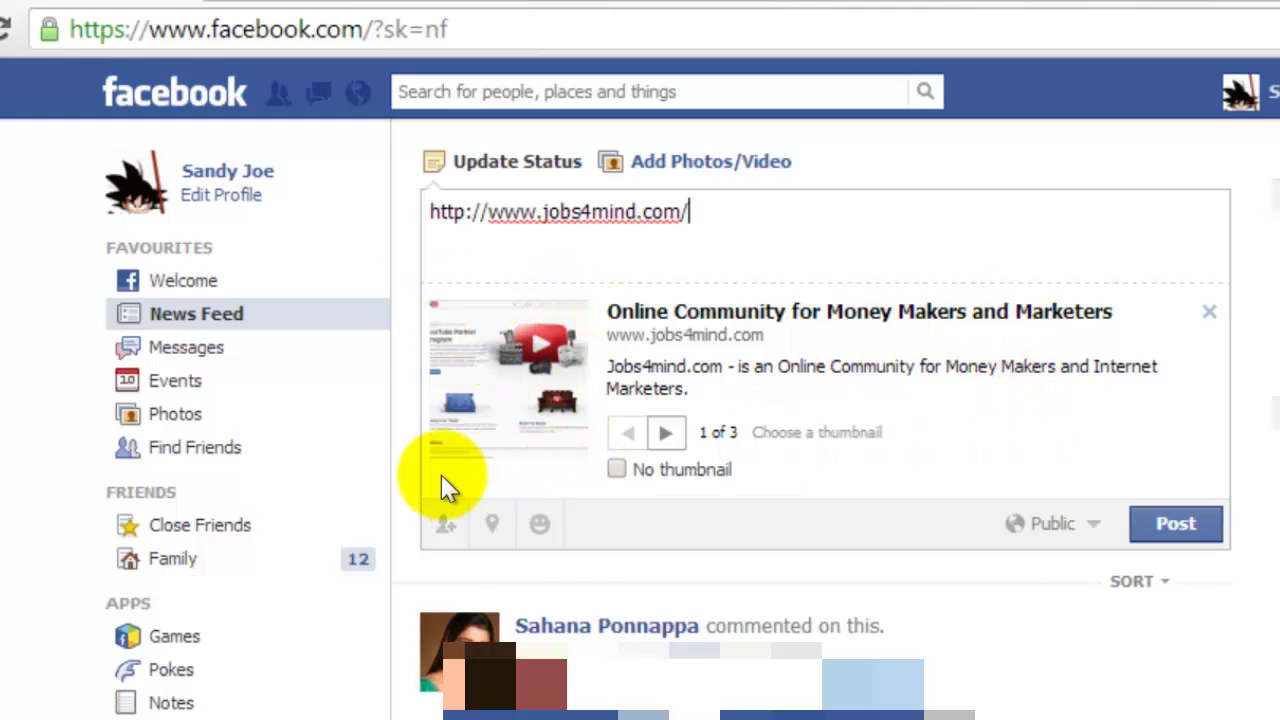
pyautogui.click(665, 435)
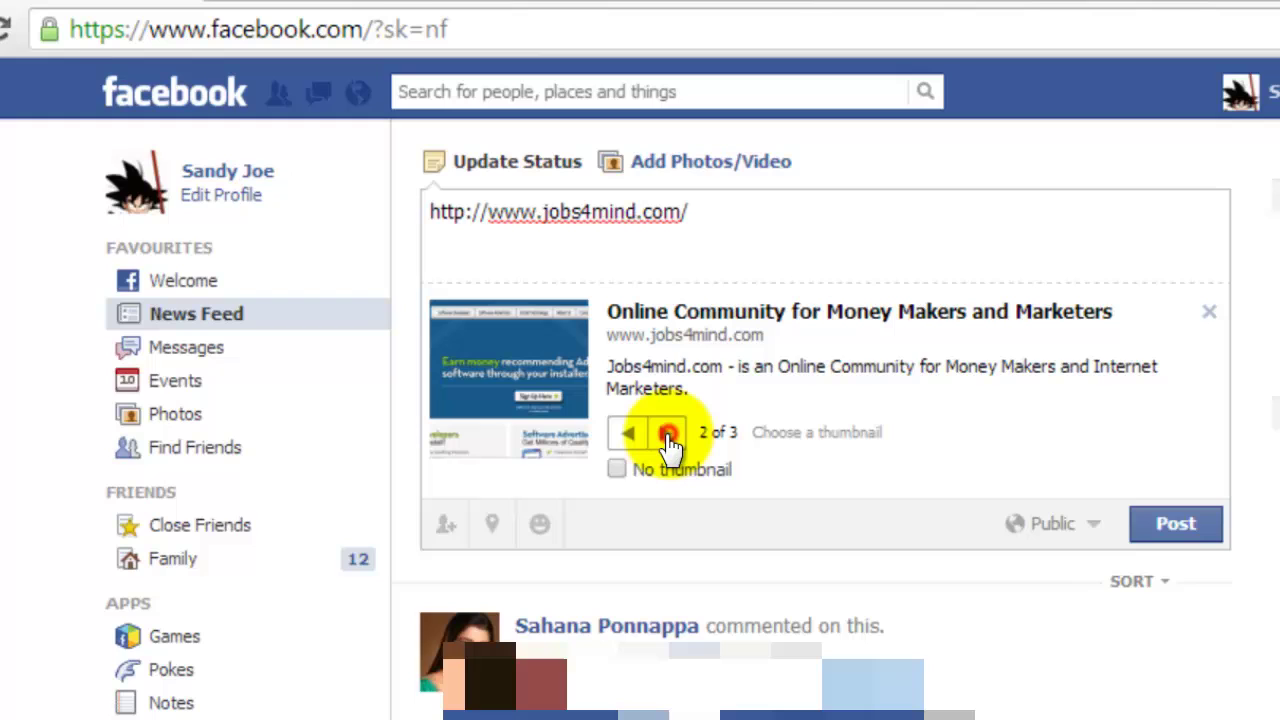
pyautogui.click(667, 437)
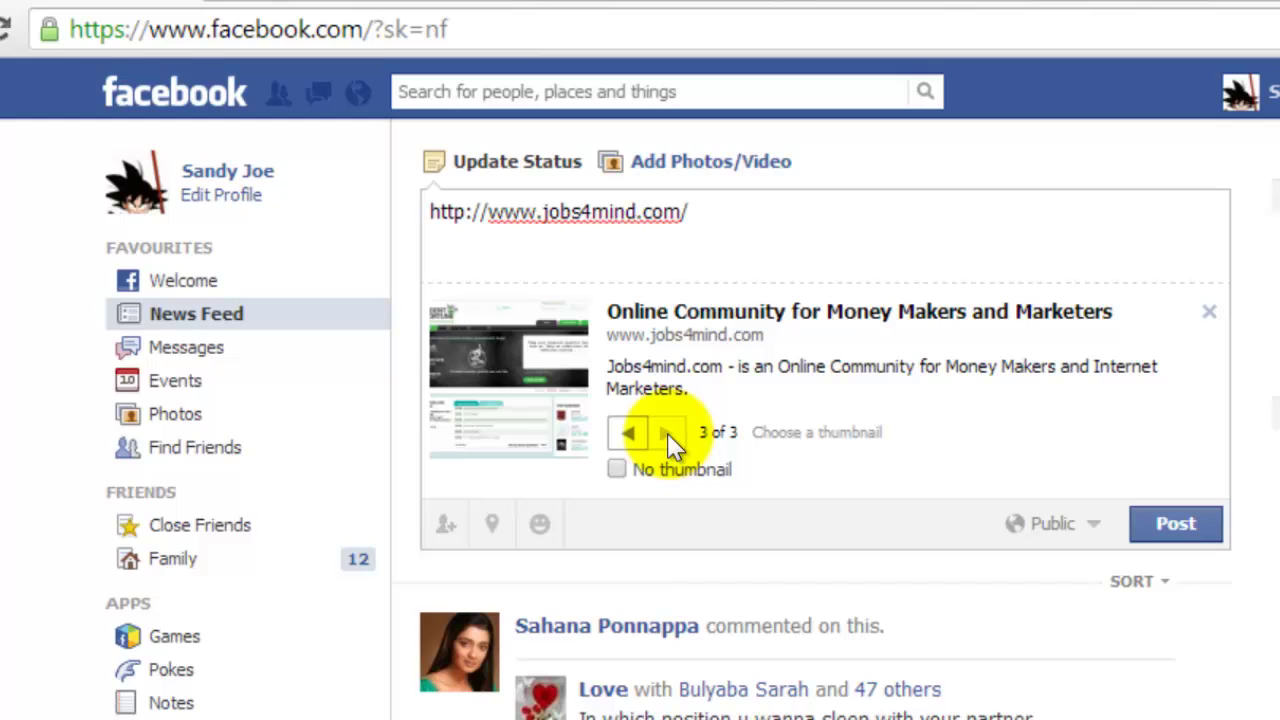
# Post the jobs4mind.com link status so it appears atop the News Feed.
pyautogui.click(1178, 530)
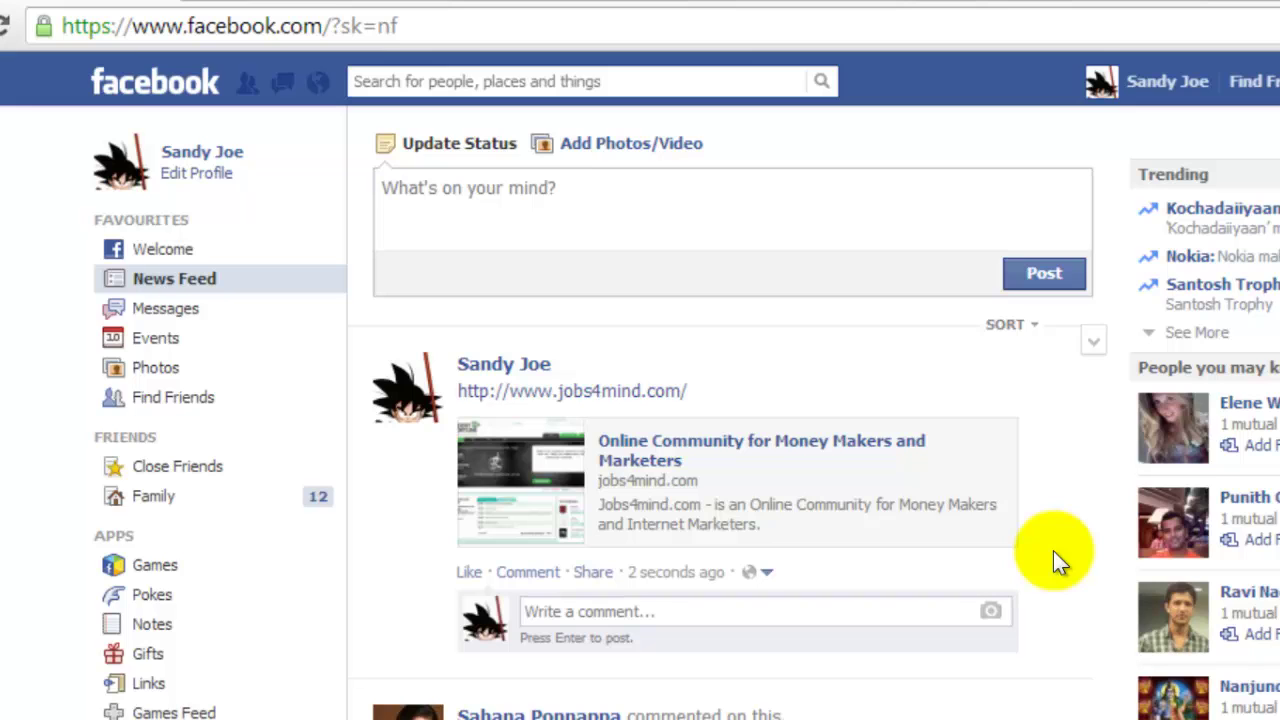
# Go to the Notes page and start a blank note with Write a note.
pyautogui.click(134, 622)
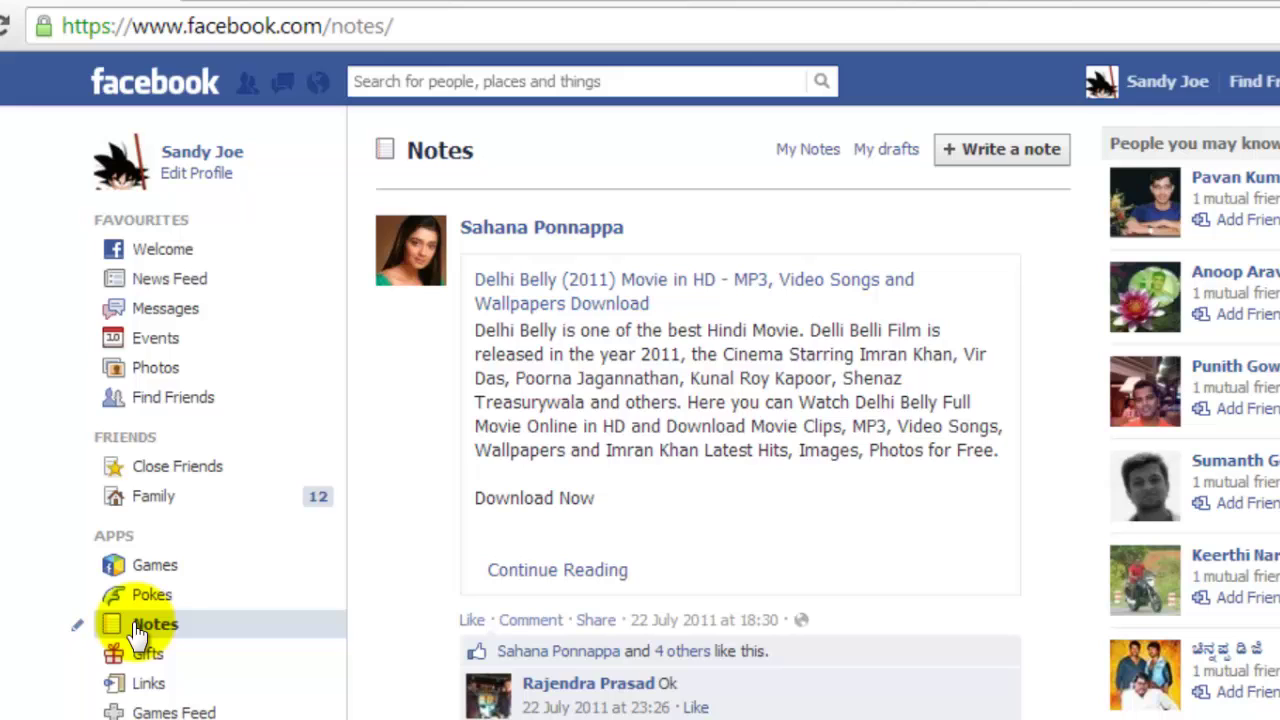
pyautogui.click(1003, 160)
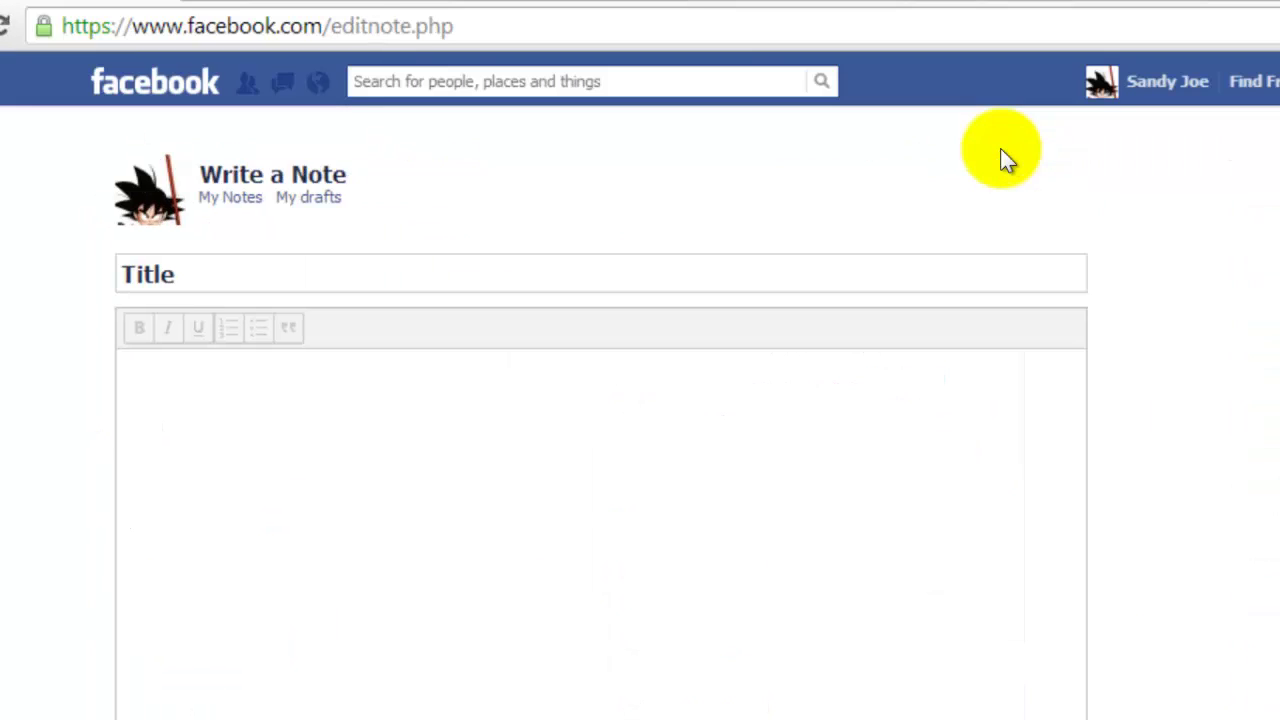
# Title the note Jobs4mind.com with body 'Online Community for Money Makers and Internet Marketers.'.
pyautogui.click(180, 282)
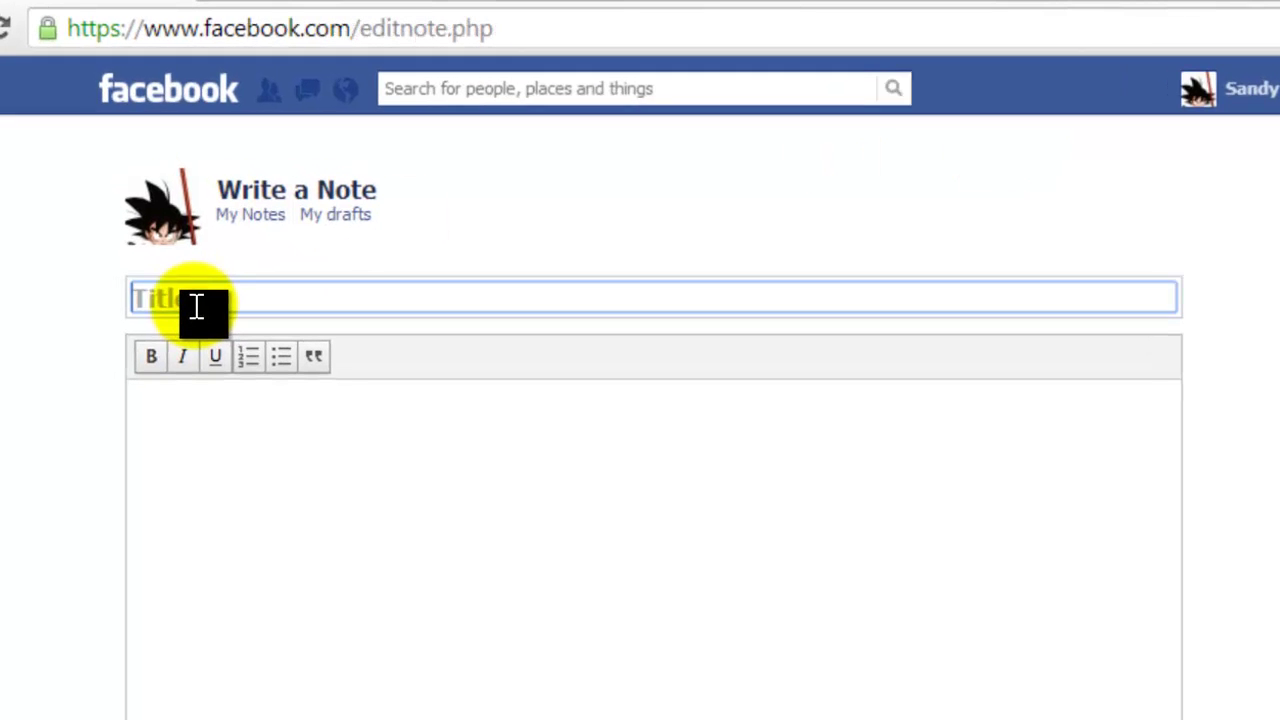
pyautogui.write('JobsAround.com')
pyautogui.press('Tab')
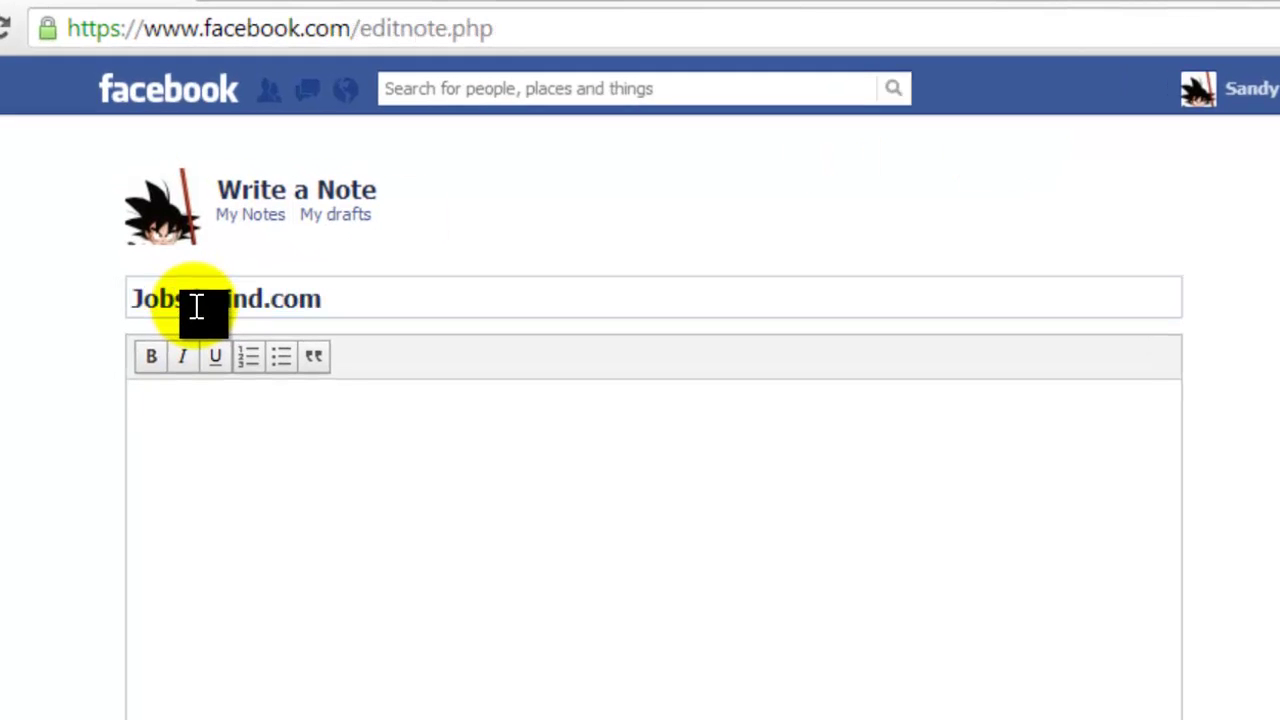
pyautogui.write('Online Community for Money ')
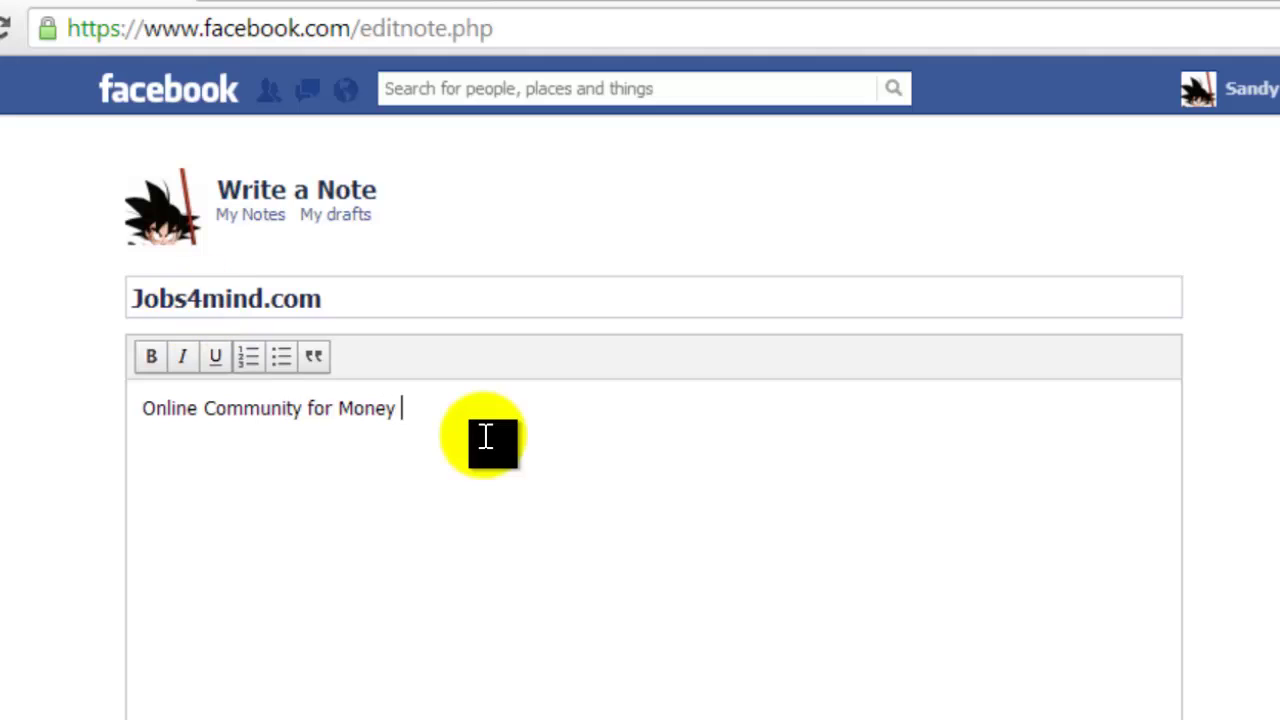
pyautogui.write('Makers and Internet M')
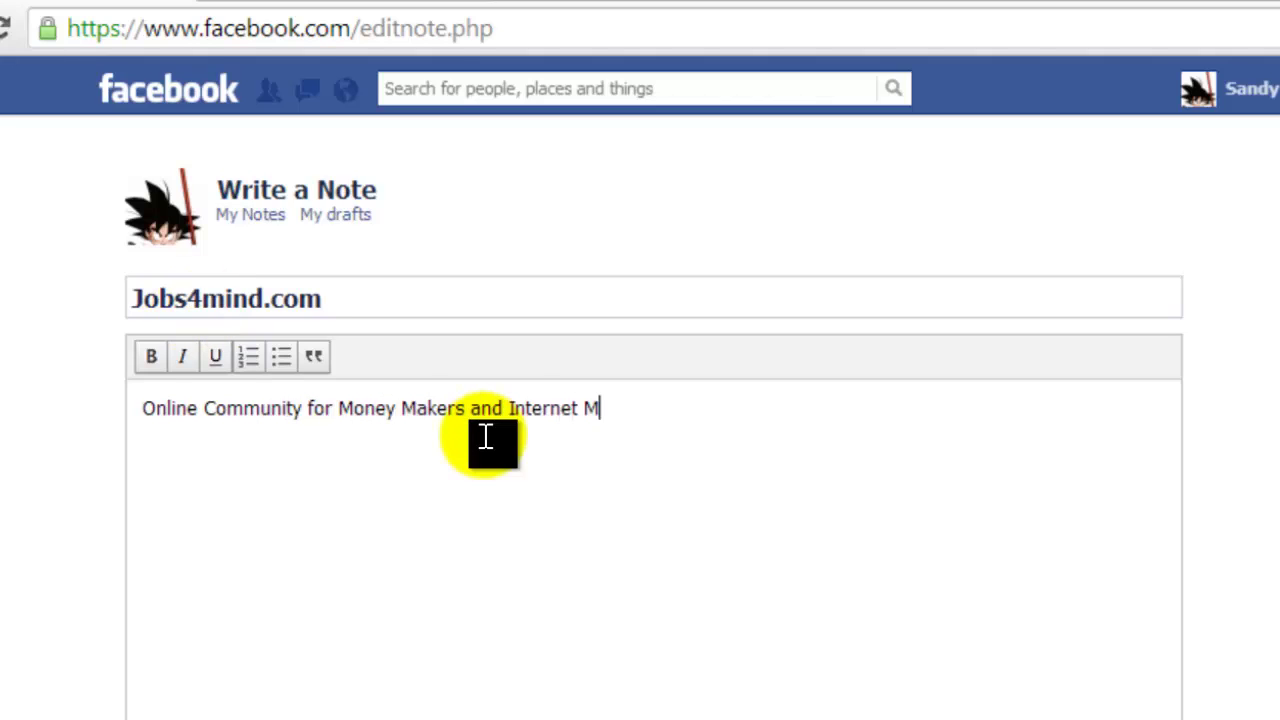
pyautogui.write('arketers.')
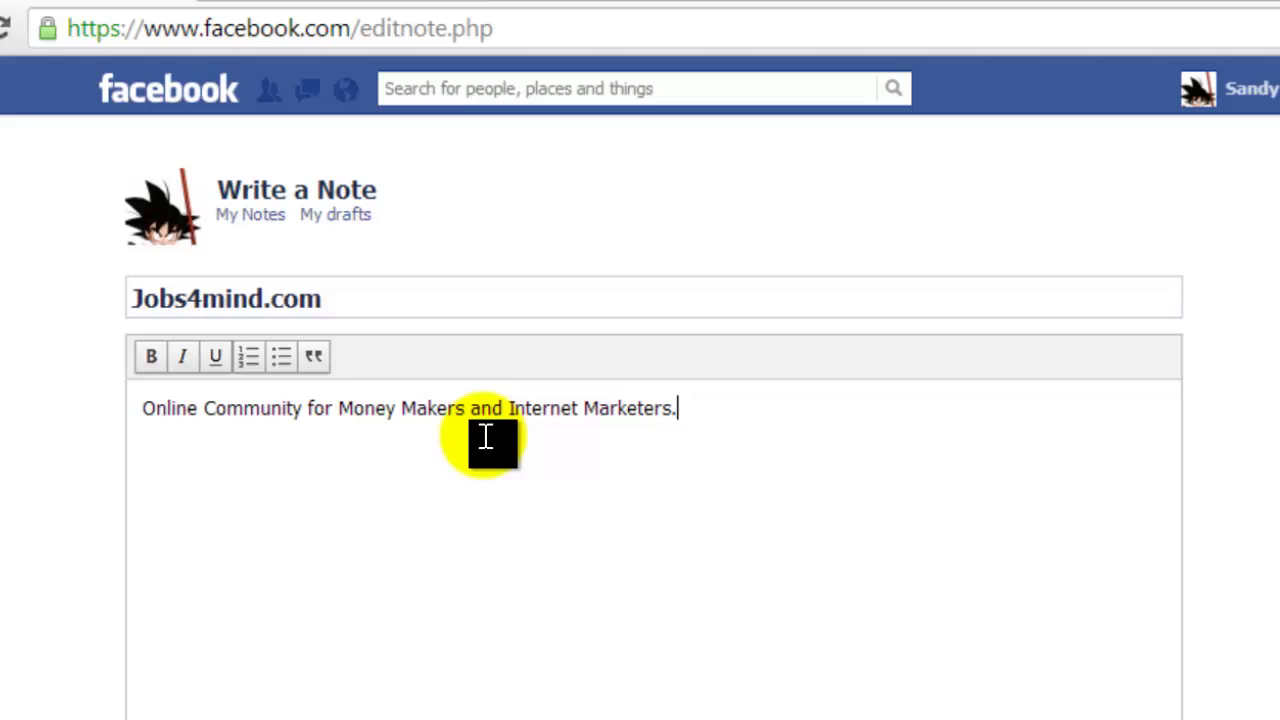
# Make 'Money Makers' and 'Internet Marketers.' bold in the note body.
pyautogui.moveTo(466, 408); pyautogui.dragTo(338, 408)
pyautogui.click(151, 356)
pyautogui.moveTo(700, 408); pyautogui.dragTo(527, 410)
pyautogui.click(151, 356)
pyautogui.click(787, 412)
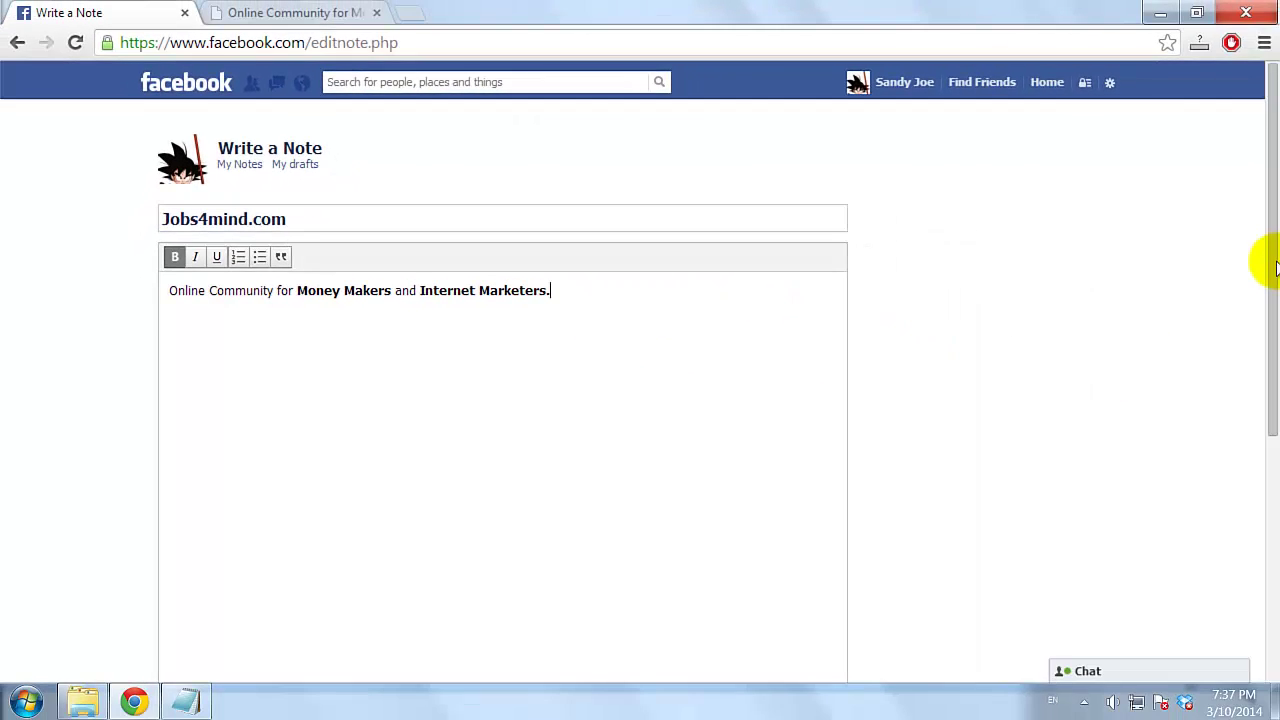
pyautogui.moveTo(1275, 263); pyautogui.dragTo(1266, 480)
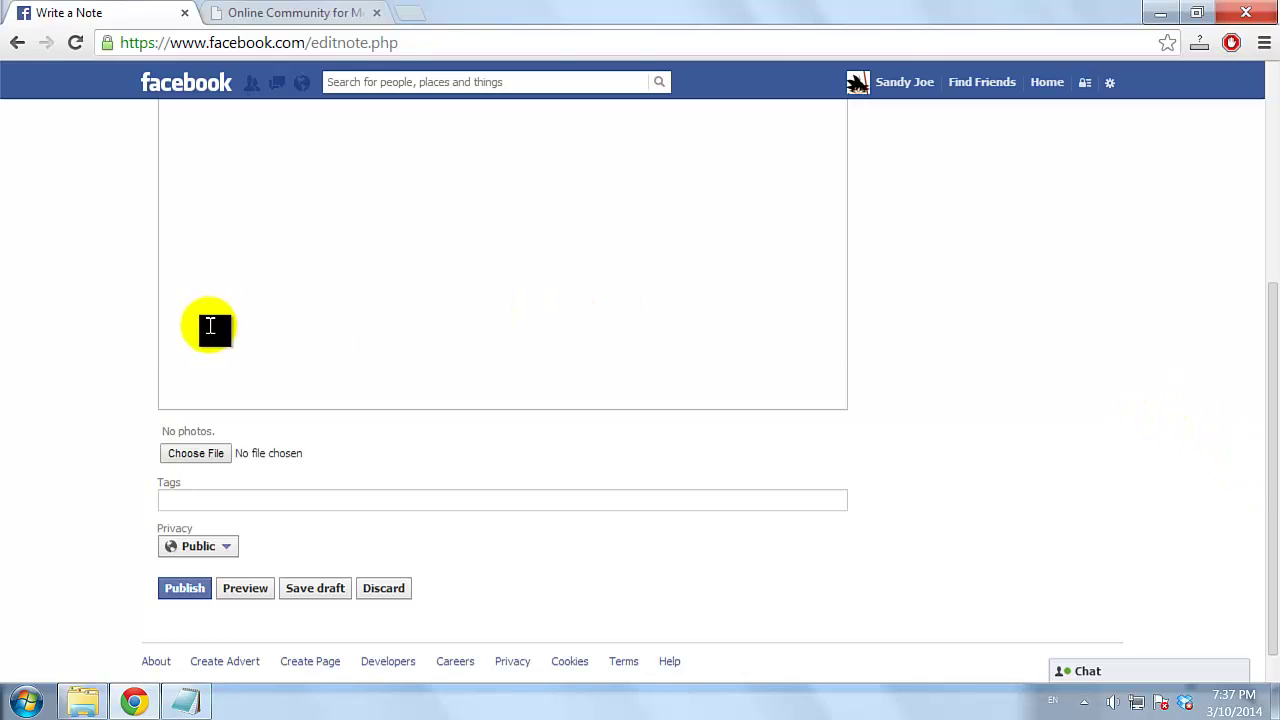
# Add the 'Make money' tag to the note and publish it.
pyautogui.click(176, 500)
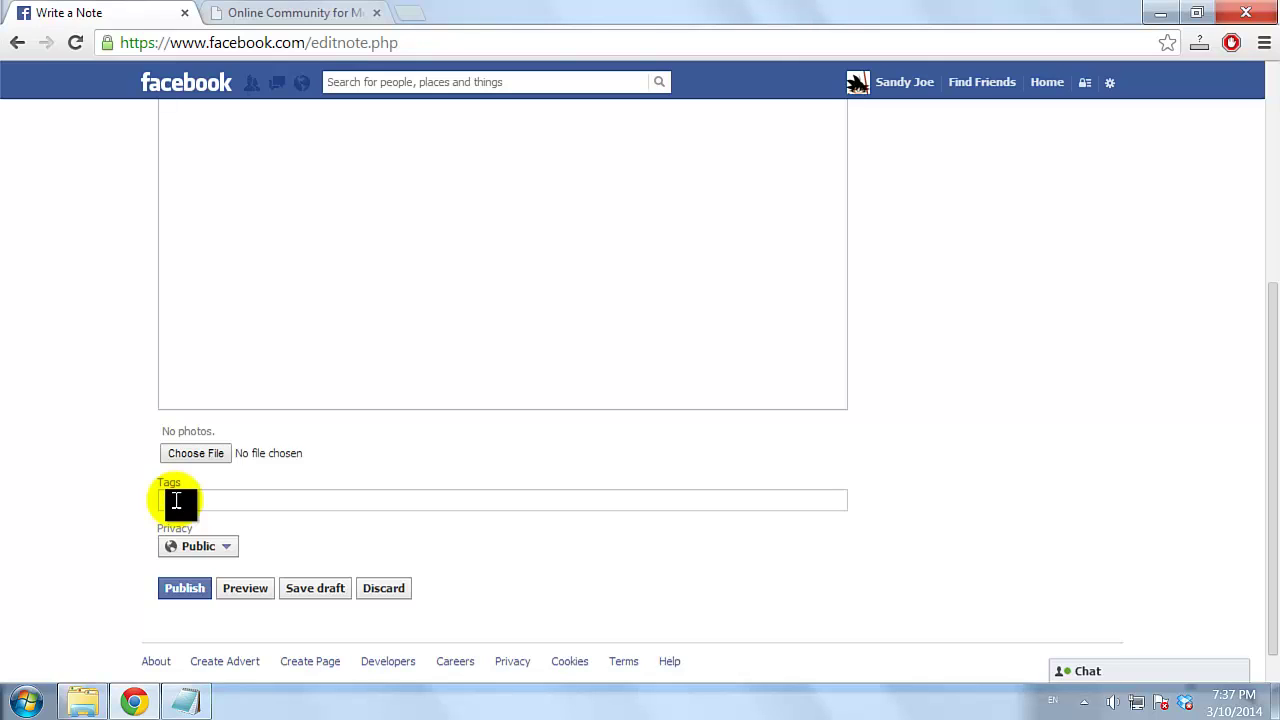
pyautogui.write('make money')
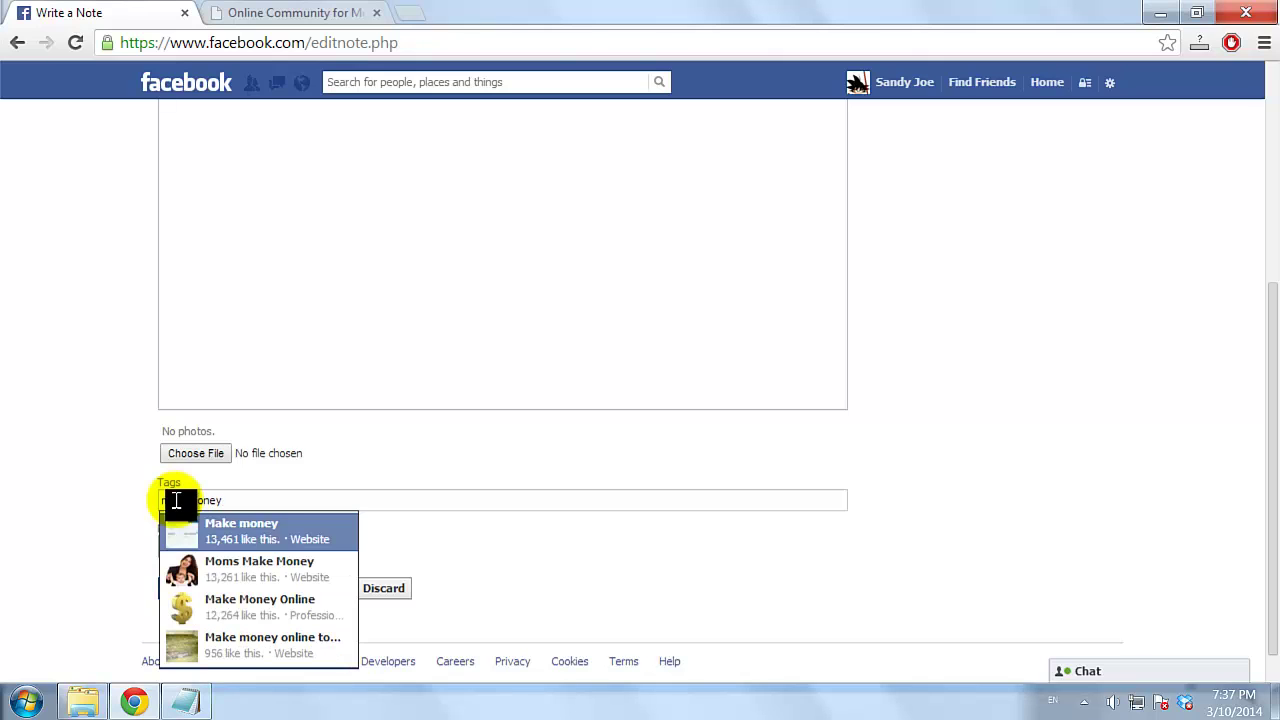
pyautogui.click(227, 543)
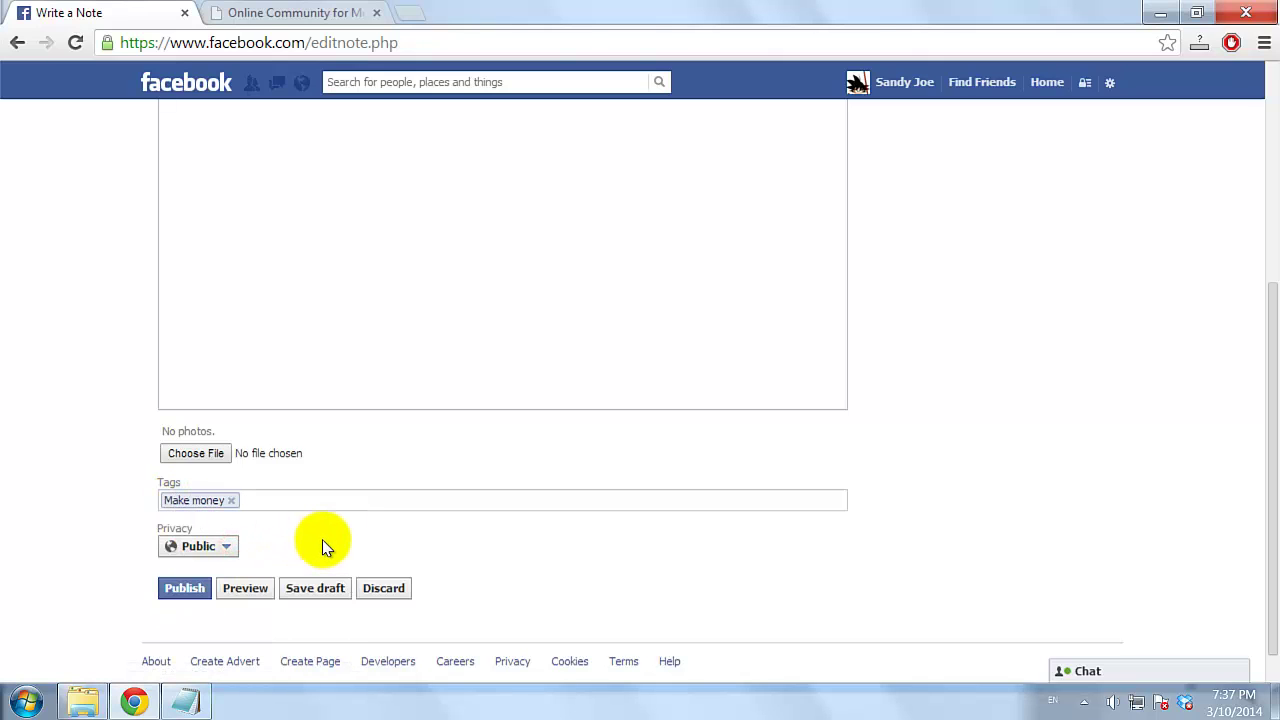
pyautogui.click(184, 588)
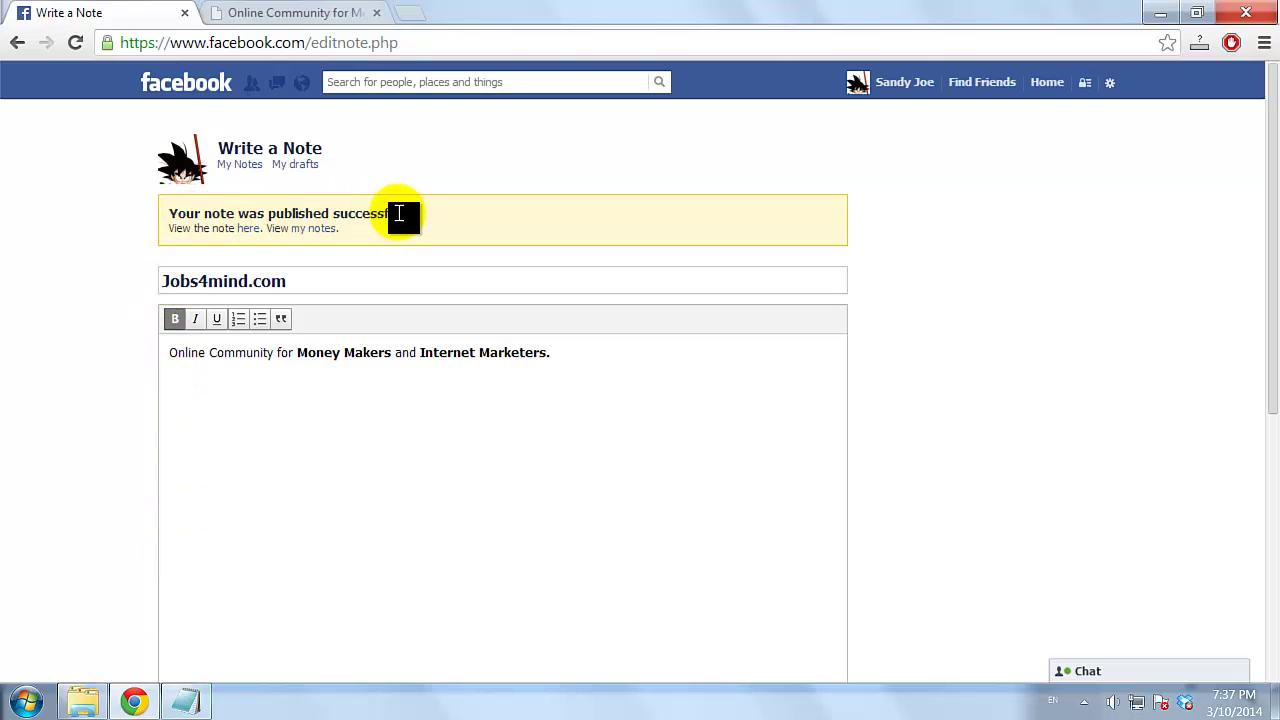
# View the published Jobs4mind.com note, then log out via the gear menu.
pyautogui.click(246, 230)
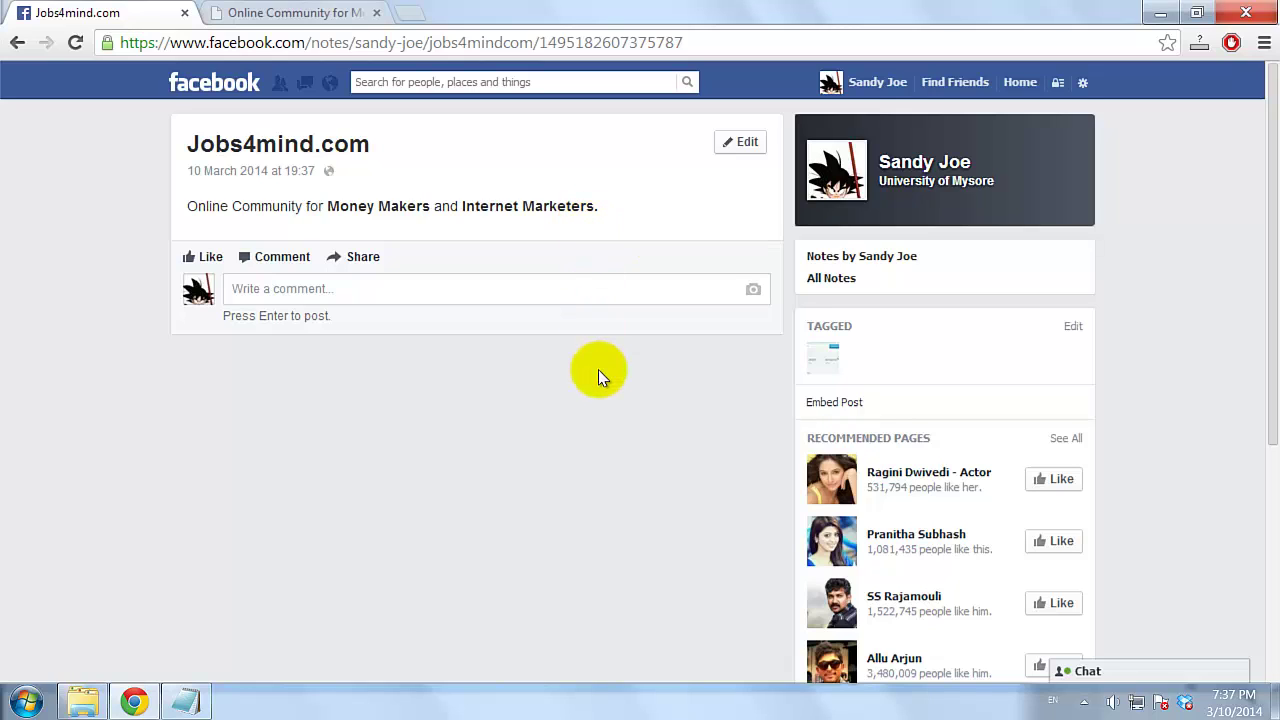
pyautogui.click(1084, 86)
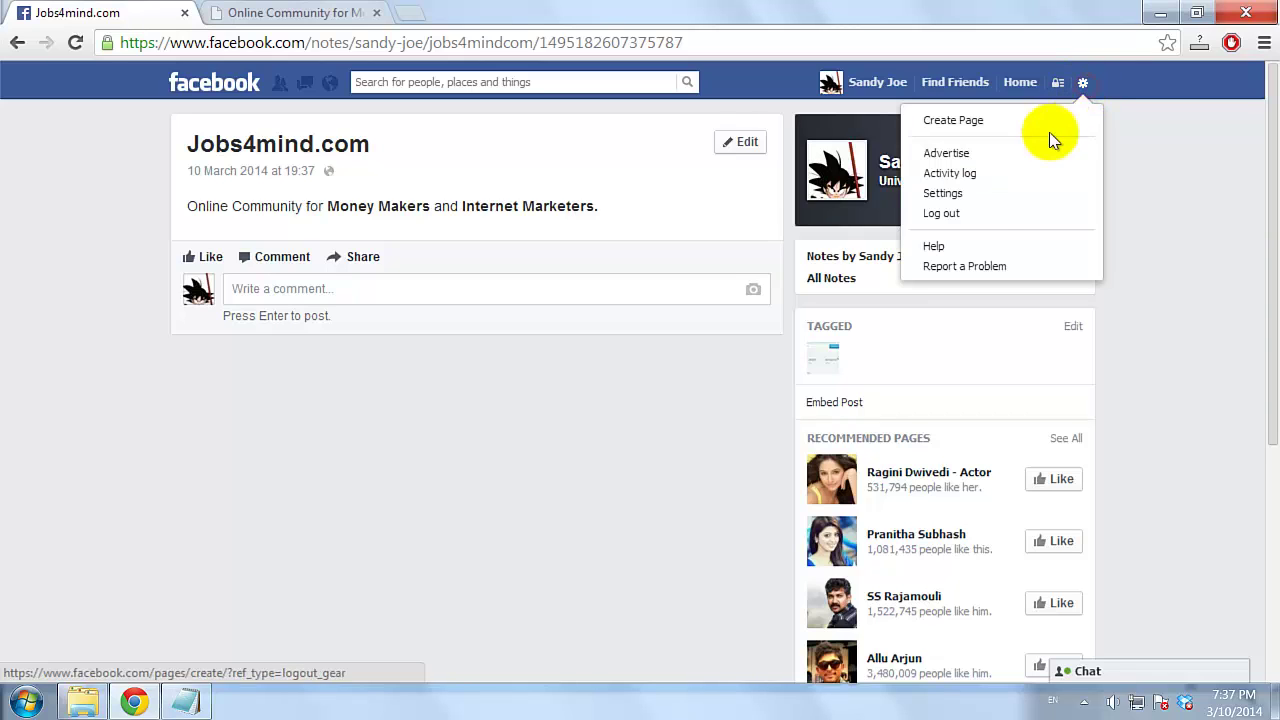
pyautogui.click(975, 215)
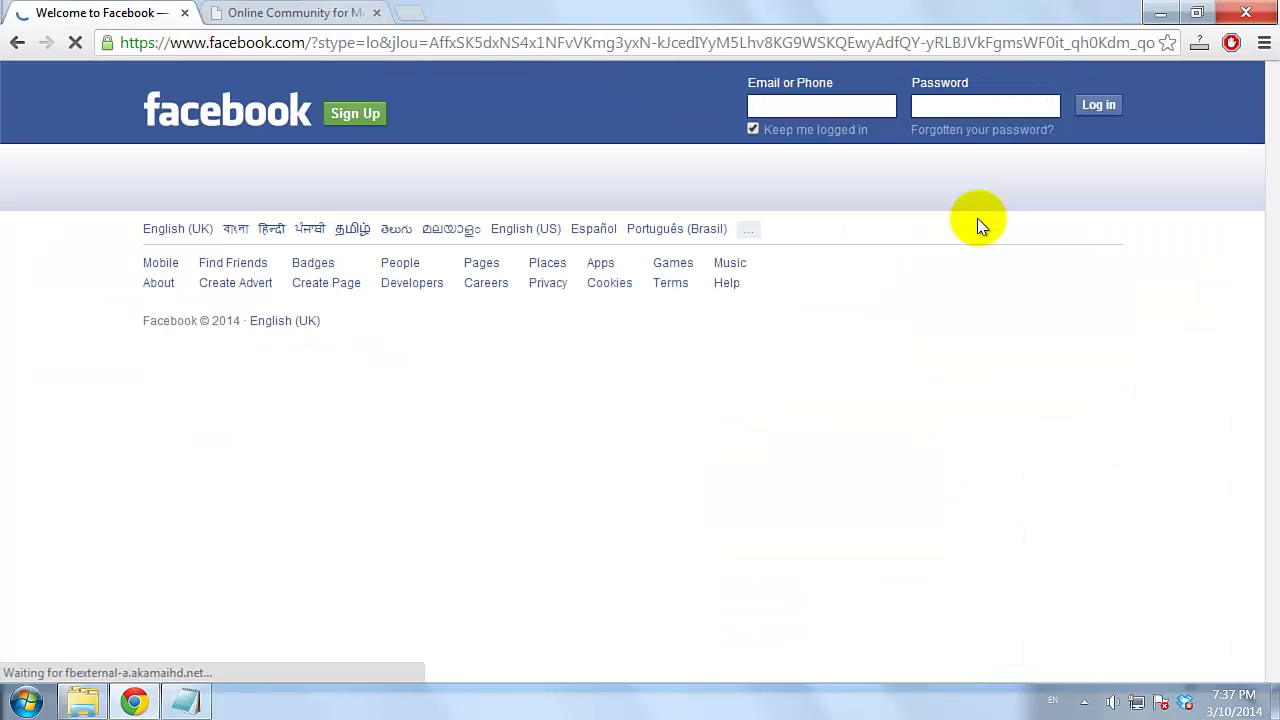
# Close the Chrome window to reveal the Jobs4mind.com desktop wallpaper.
pyautogui.click(1245, 12)
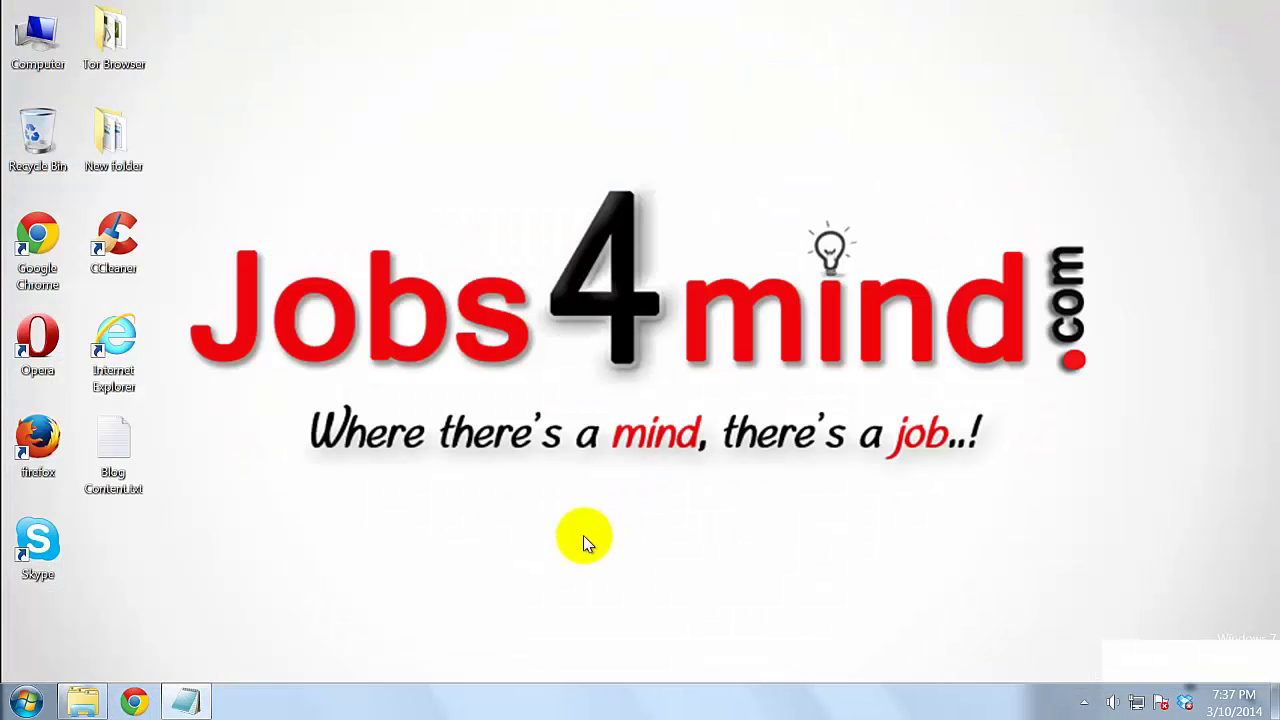